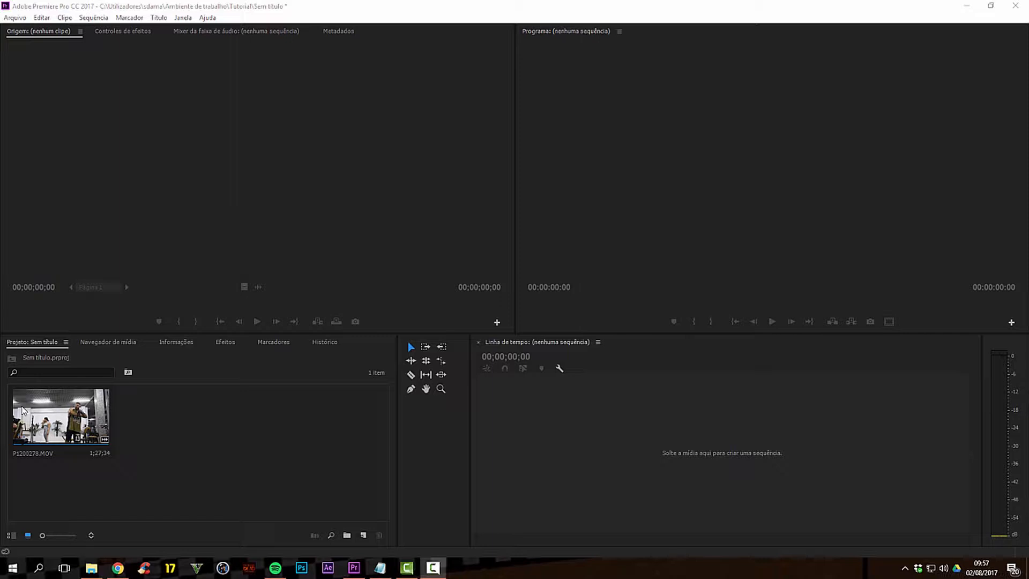
- Check the frame rate of P1200278.MOV in its clip properties
{"action": "right_click", "coordinate": [63, 412]}
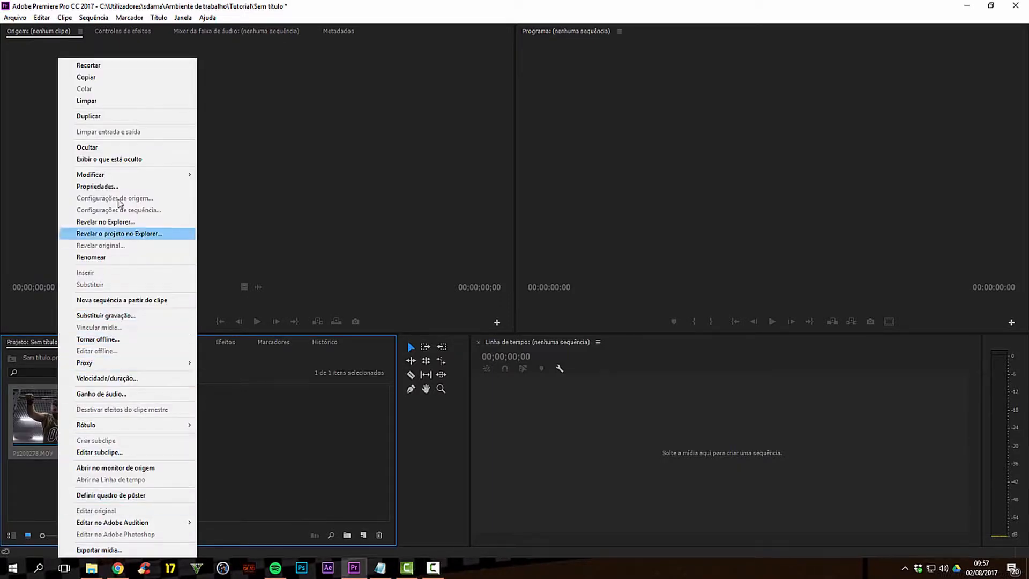
{"action": "left_click", "coordinate": [129, 188]}
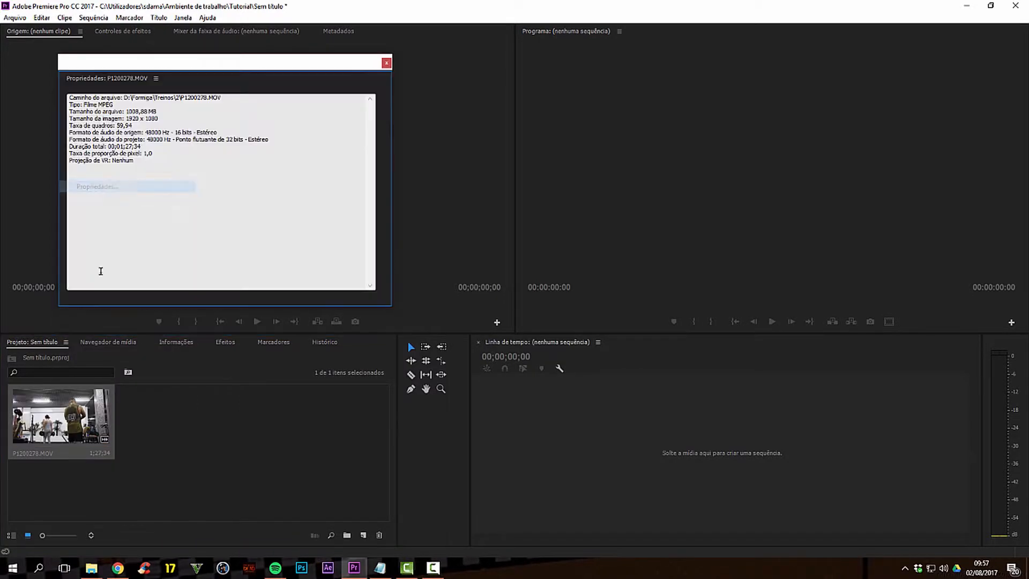
{"action": "mouse_move", "coordinate": [138, 132]}
{"action": "left_mouse_down"}
{"action": "mouse_move", "coordinate": [125, 122]}
{"action": "mouse_move", "coordinate": [133, 125]}
{"action": "left_mouse_up"}
{"action": "left_click", "coordinate": [124, 124]}
{"action": "double_click", "coordinate": [134, 124]}
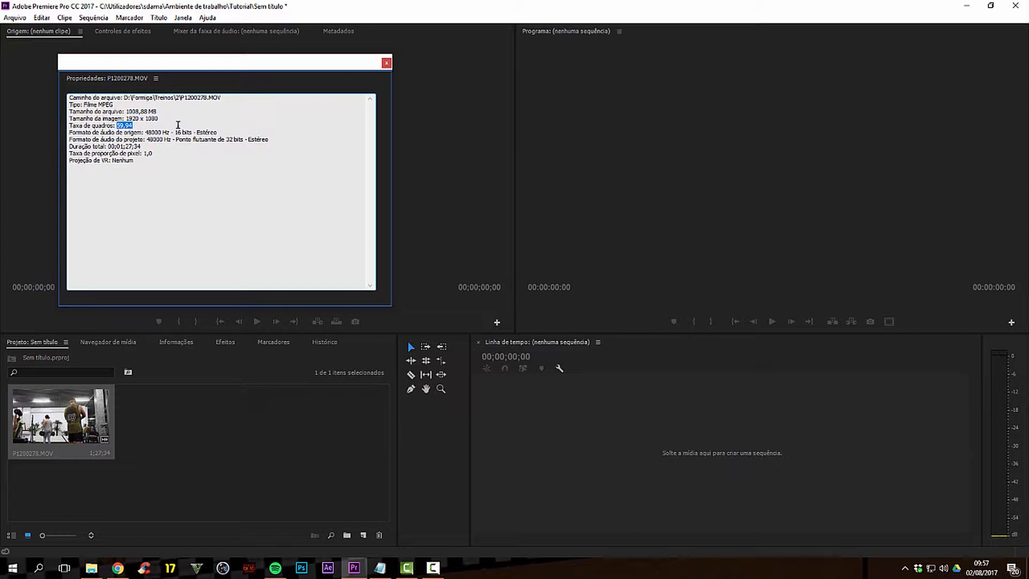
{"action": "left_click", "coordinate": [386, 62]}
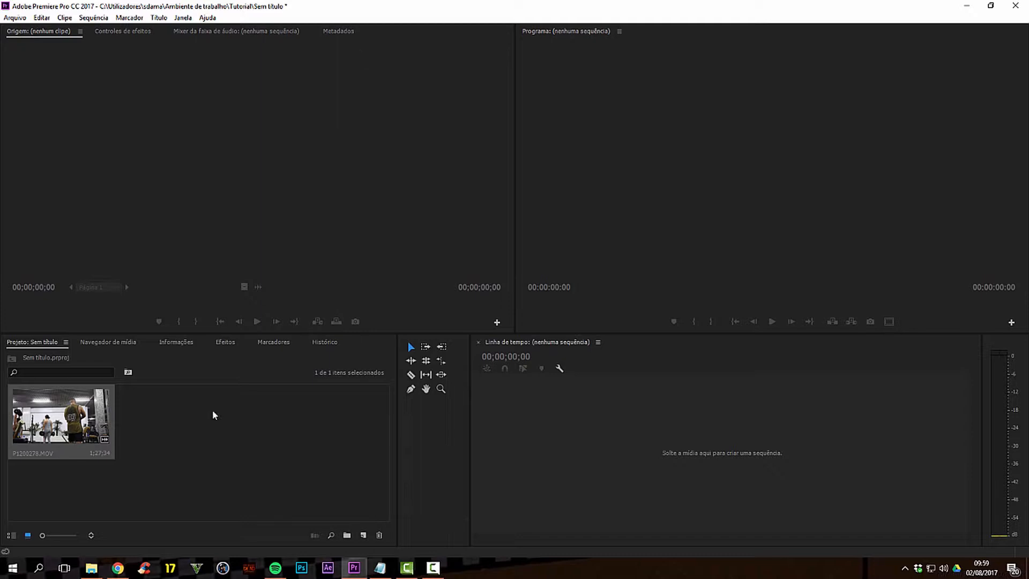
- Create a new sequence named Sequência 02 using the Digital SLR preset DSLR 1080p25
{"action": "right_click", "coordinate": [216, 445]}
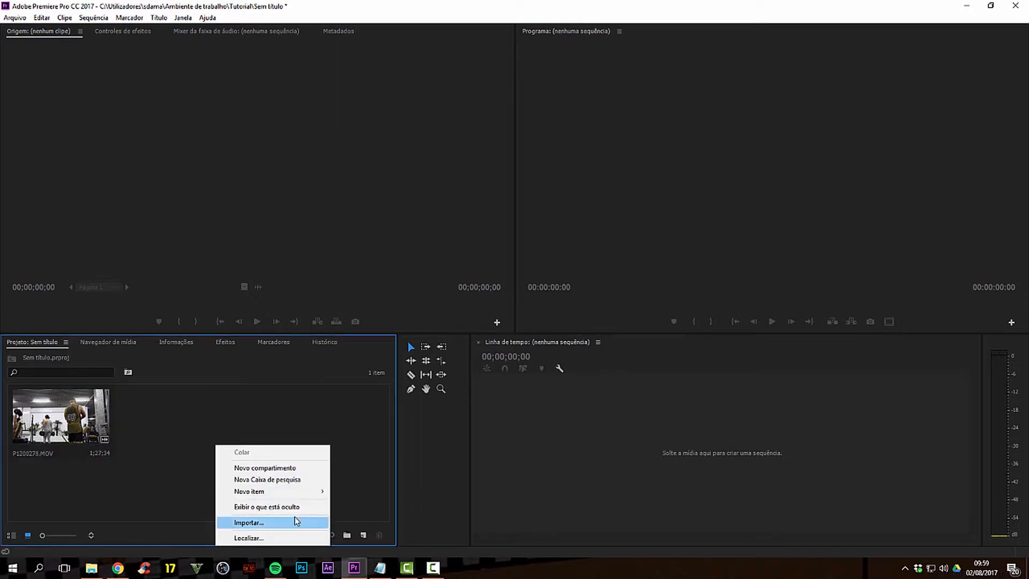
{"action": "mouse_move", "coordinate": [279, 491]}
{"action": "left_click", "coordinate": [367, 374]}
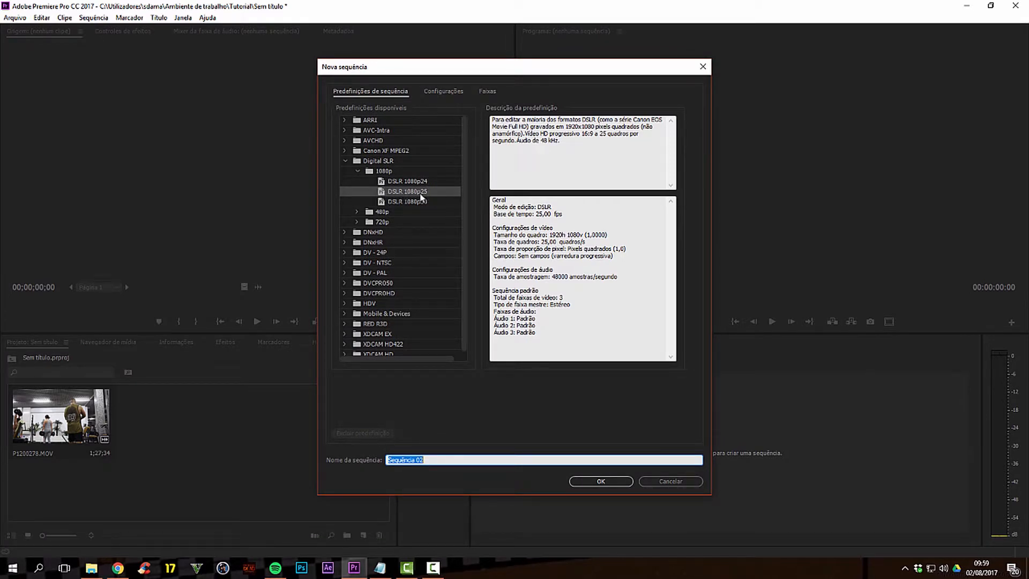
{"action": "left_click", "coordinate": [592, 480]}
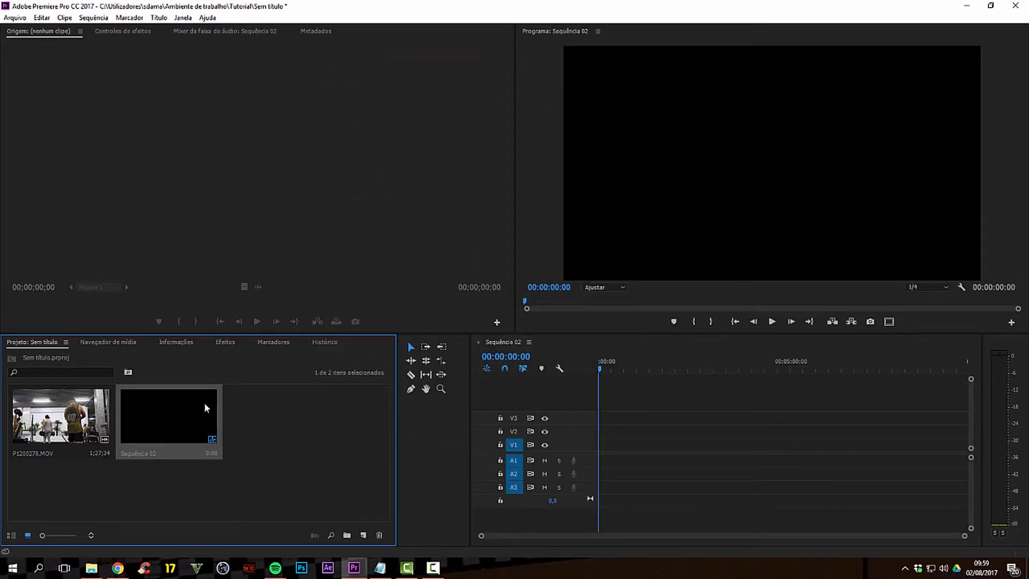
- Place P1200278.MOV at the start of tracks V1 and A1, keeping the existing sequence settings, and preview the playback
{"action": "left_click", "coordinate": [59, 424]}
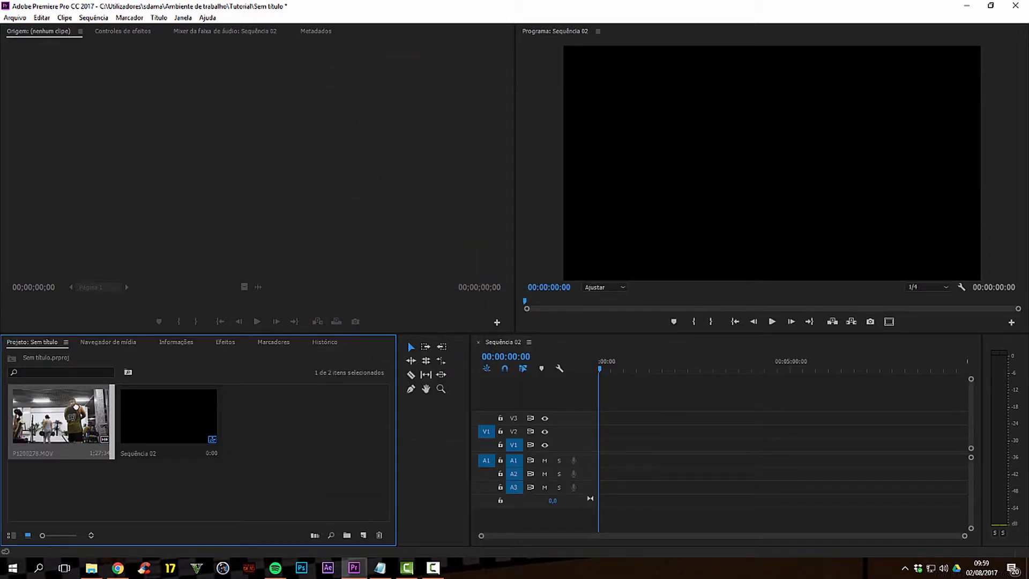
{"action": "left_click_drag", "start_coordinate": [76, 407], "coordinate": [603, 454]}
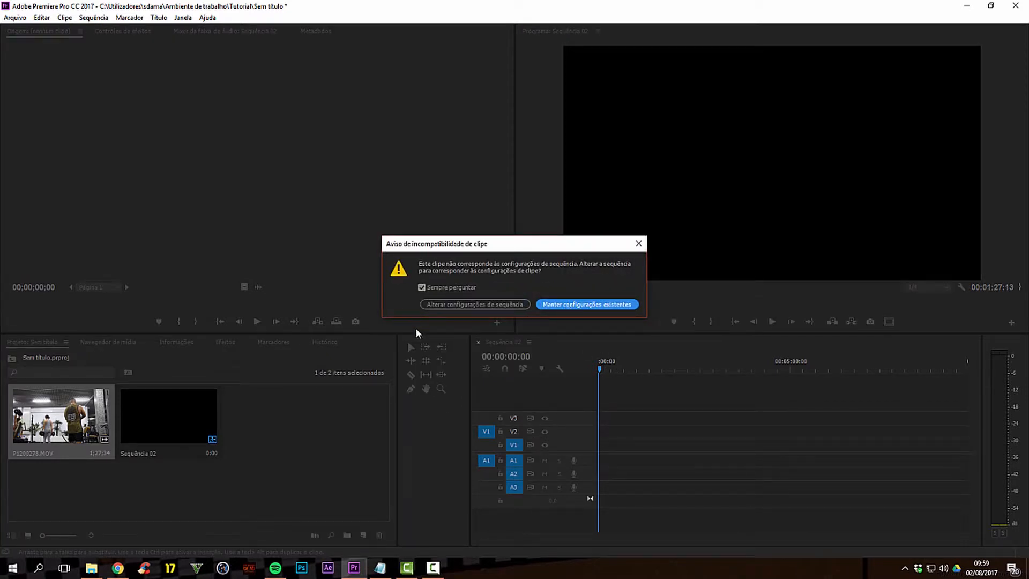
{"action": "left_click", "coordinate": [601, 305]}
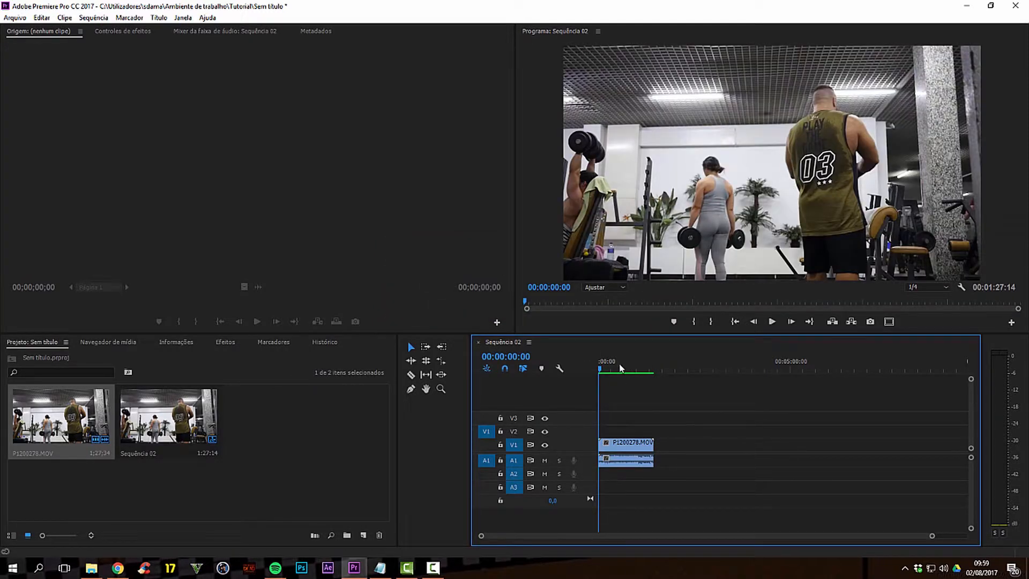
{"action": "key", "text": "space"}
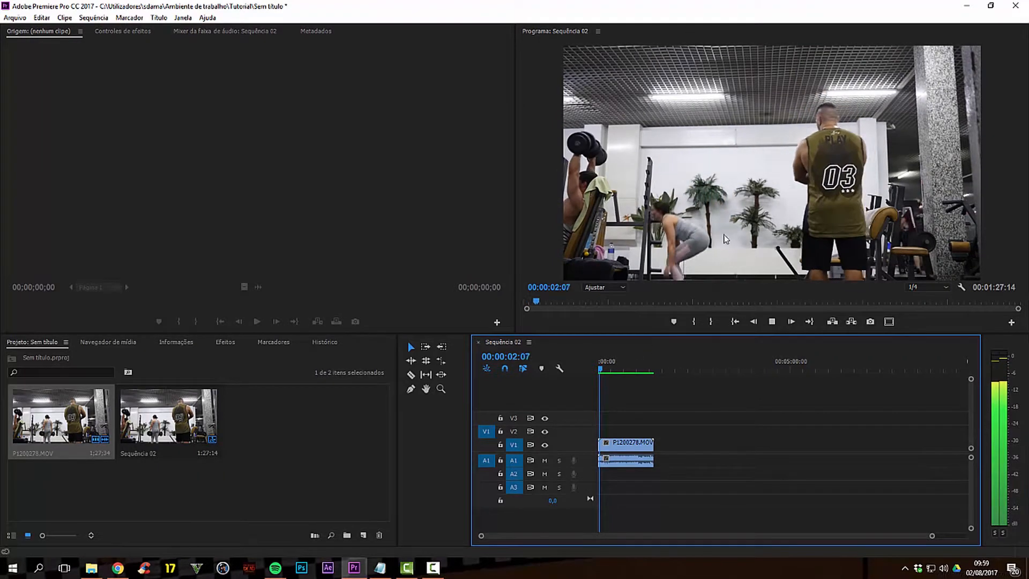
{"action": "key", "text": "space"}
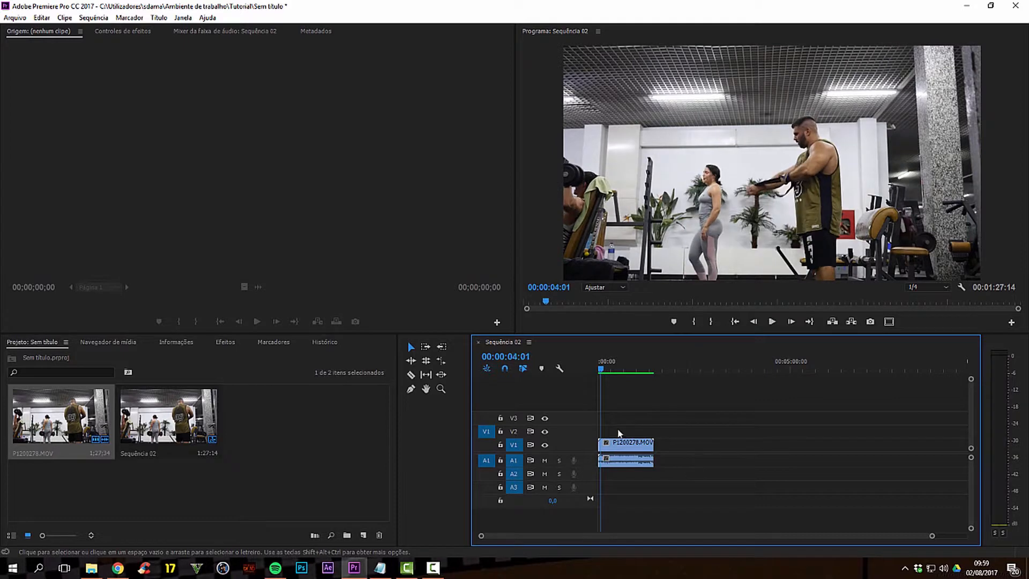
- Try the timeline clip at 60% speed and undo the speed change
{"action": "right_click", "coordinate": [628, 449]}
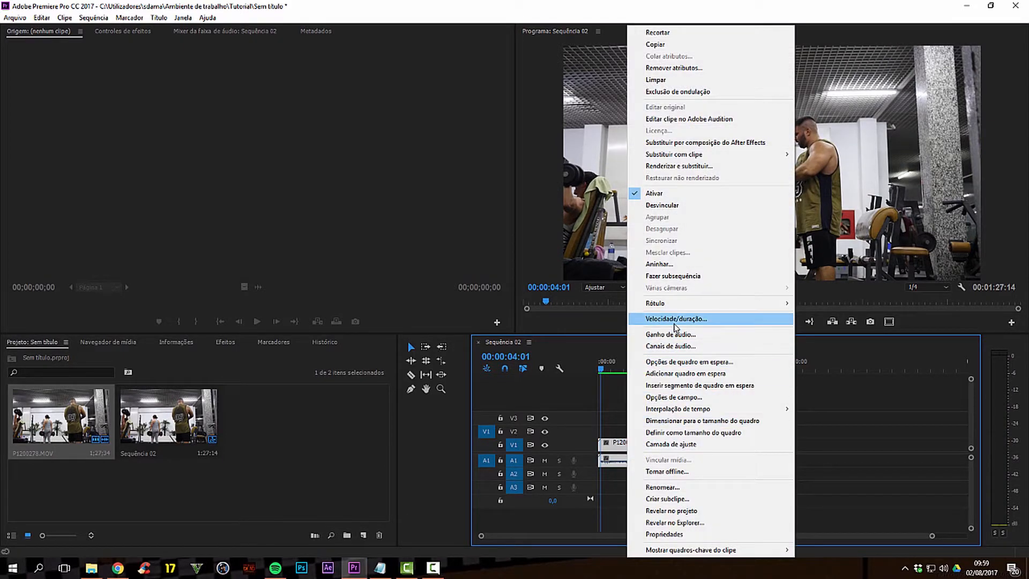
{"action": "left_click", "coordinate": [674, 323]}
{"action": "left_click_drag", "start_coordinate": [107, 15], "coordinate": [727, 142]}
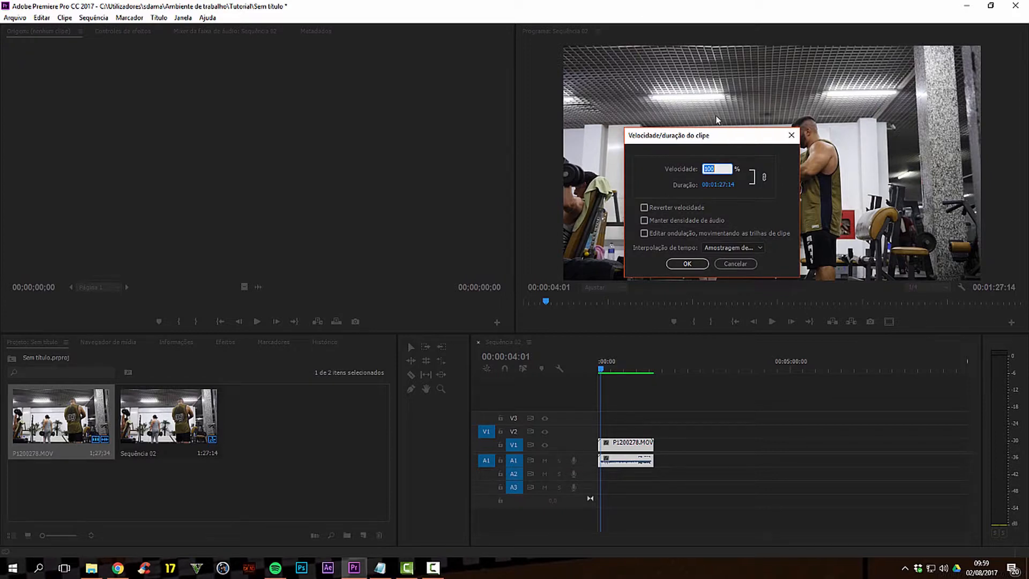
{"action": "type", "text": "60"}
{"action": "key", "text": "Return"}
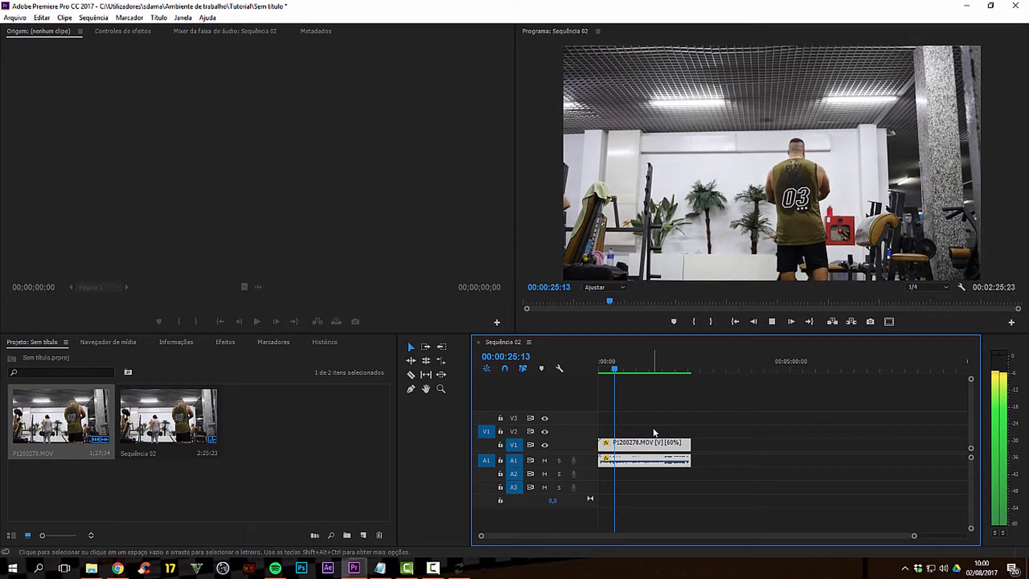
{"action": "key", "text": "space"}
{"action": "key", "text": "ctrl+z"}
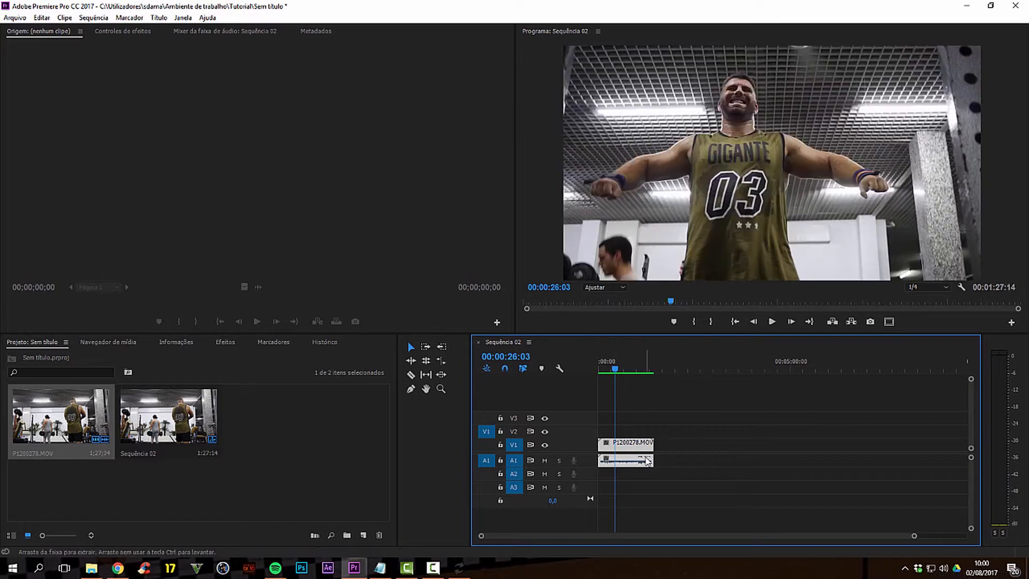
- Set the timeline clip's speed to 20% and preview the sequence from its start
{"action": "right_click", "coordinate": [634, 460]}
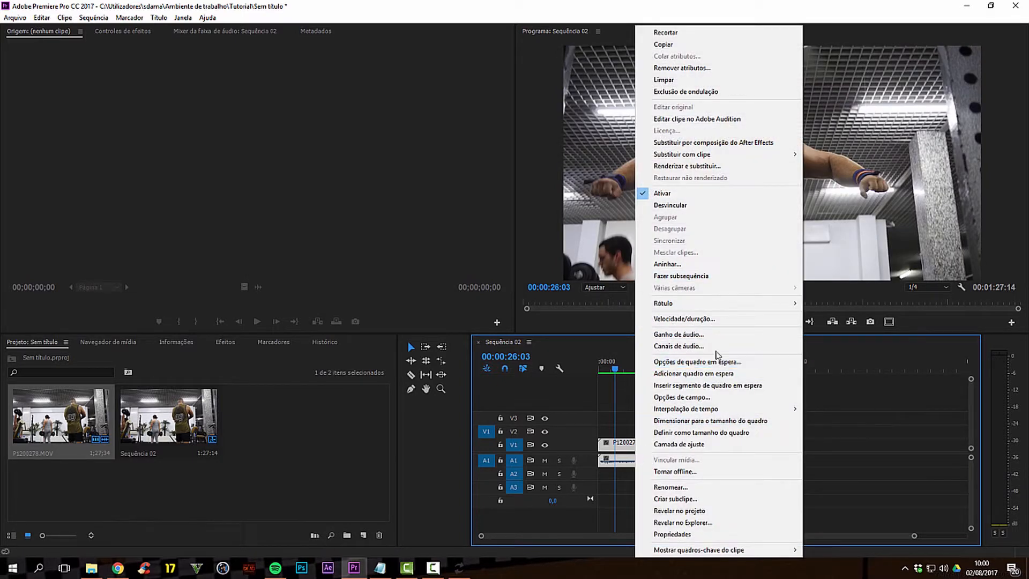
{"action": "left_click", "coordinate": [734, 319]}
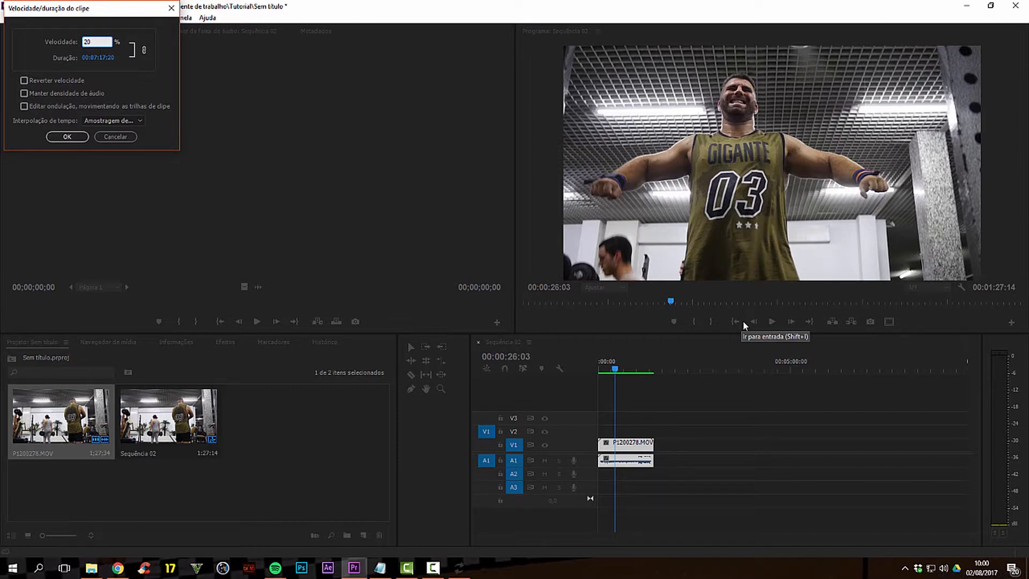
{"action": "key", "text": "Return"}
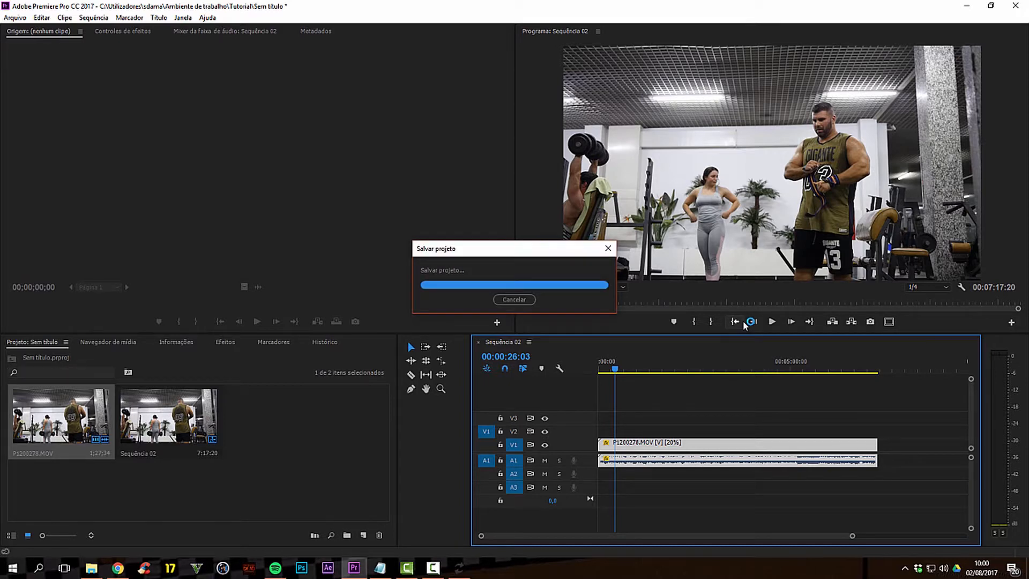
{"action": "left_click_drag", "start_coordinate": [617, 368], "coordinate": [580, 359]}
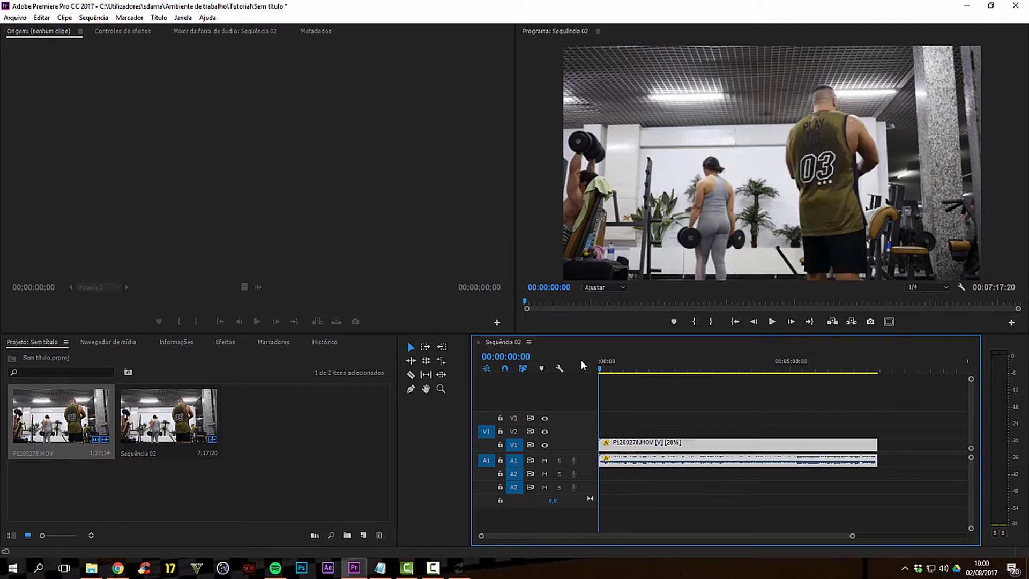
{"action": "left_click", "coordinate": [779, 322]}
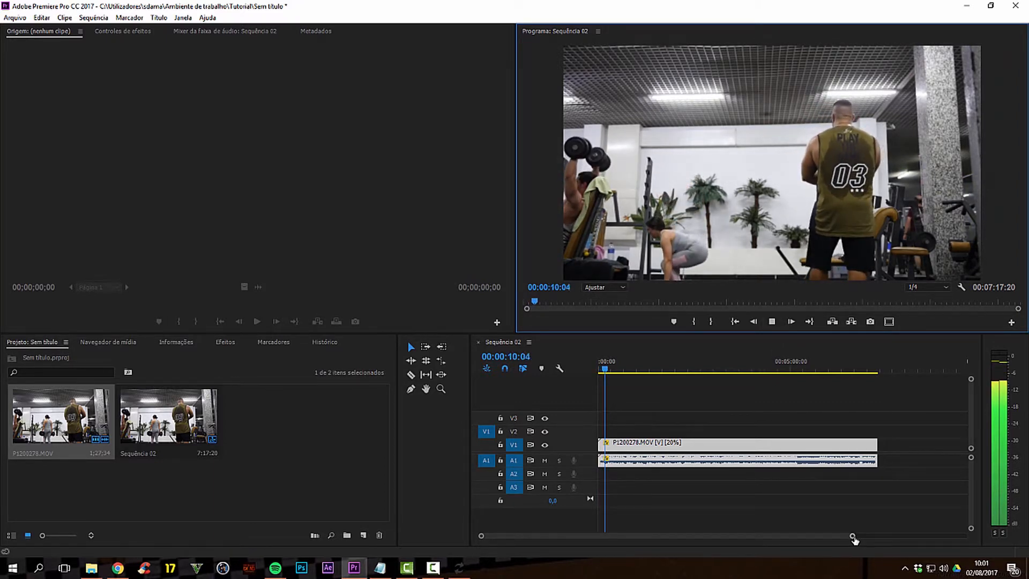
{"action": "key", "text": "space"}
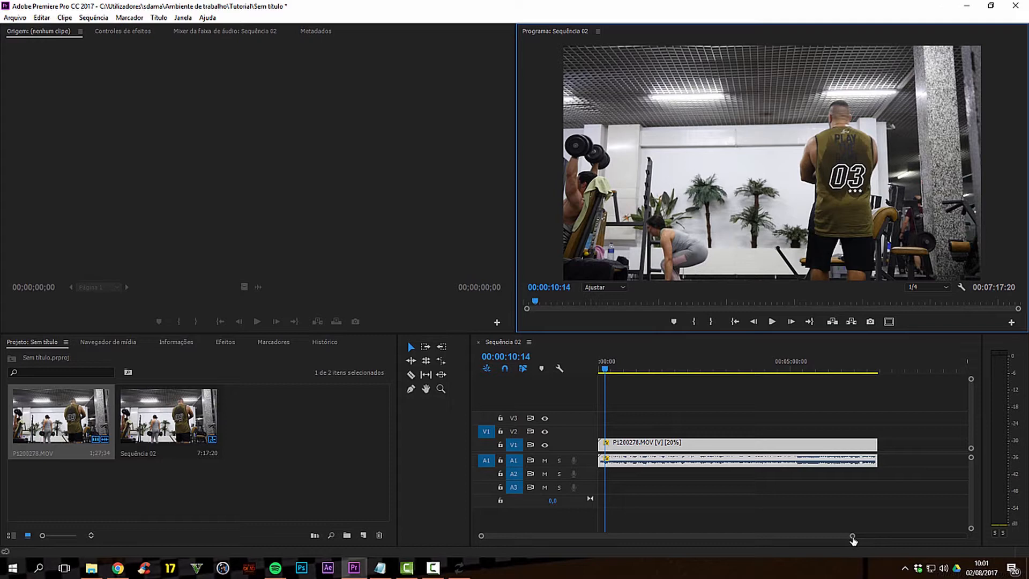
- Step back and forth frame by frame through the clip's first 12 frames to examine the motion at 20% speed
{"action": "left_click_drag", "start_coordinate": [852, 539], "coordinate": [498, 538]}
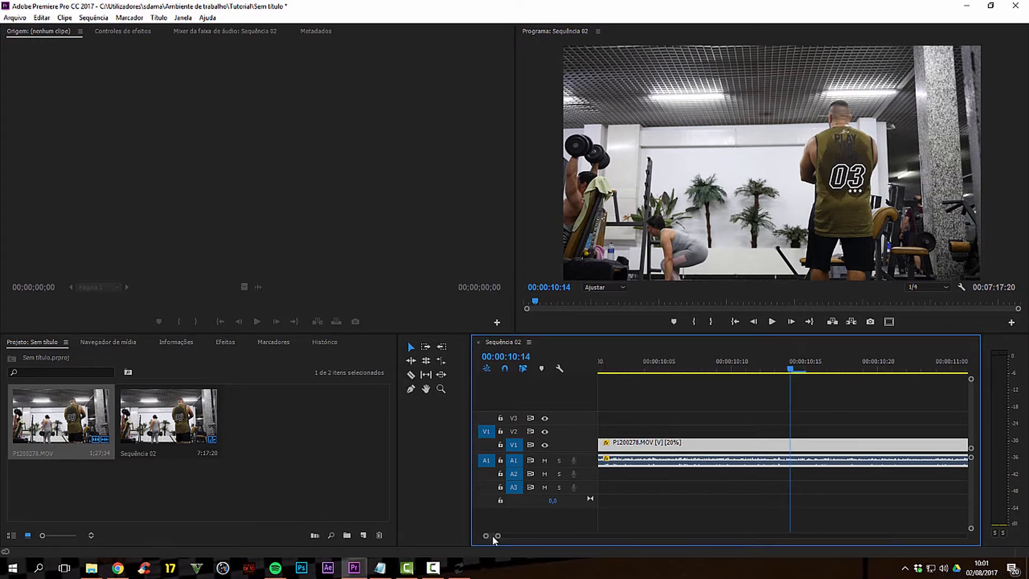
{"action": "key", "text": "Home"}
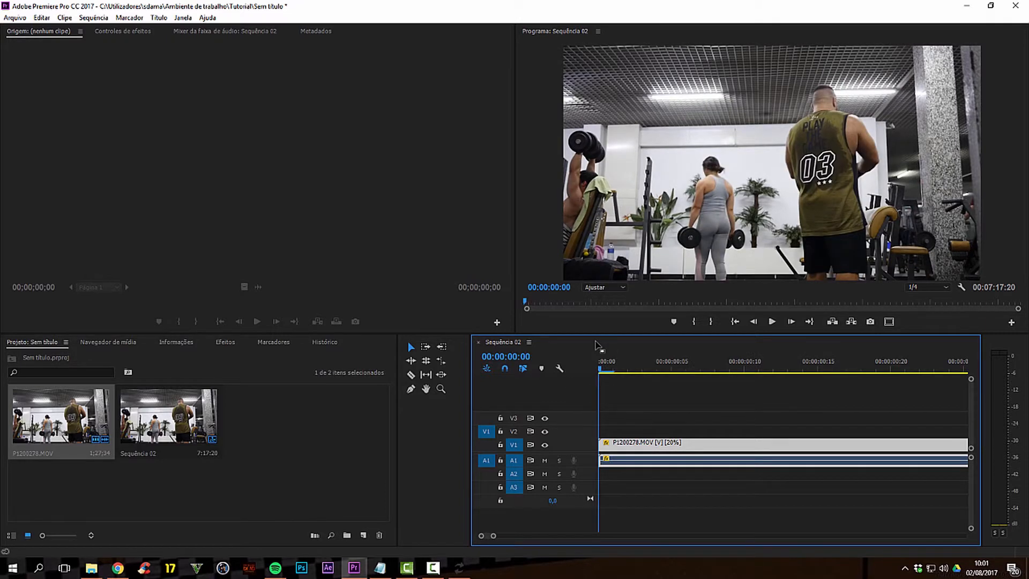
{"action": "key", "text": "Right"}
{"action": "key", "text": "Right"}
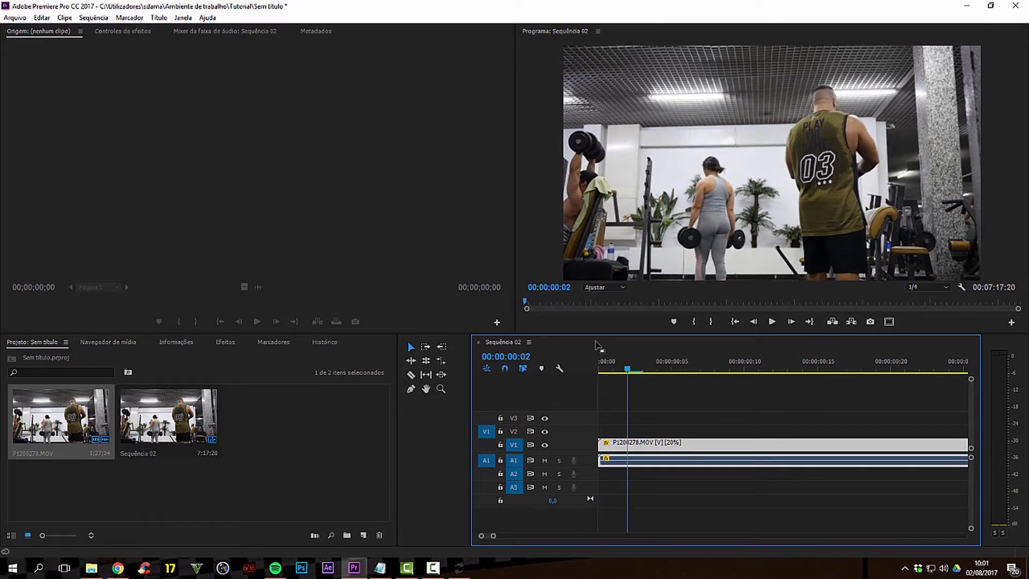
{"action": "key", "text": "Left"}
{"action": "key", "text": "Left"}
{"action": "key", "text": "Right"}
{"action": "key", "text": "Right"}
{"action": "key", "text": "Right"}
{"action": "key", "text": "Right"}
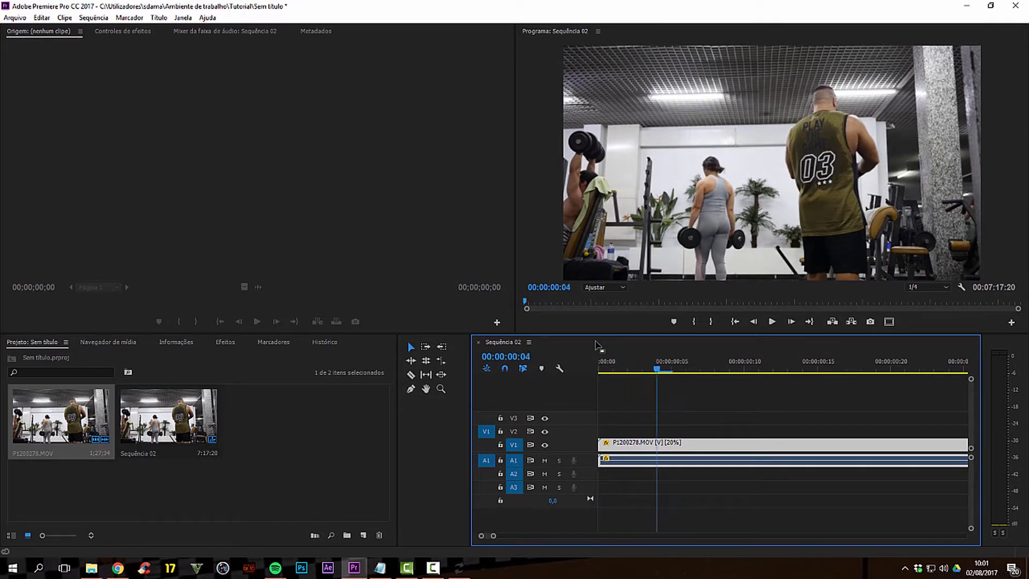
{"action": "key", "text": "Right"}
{"action": "key", "text": "Right"}
{"action": "key", "text": "Left"}
{"action": "key", "text": "Left"}
{"action": "key", "text": "Left"}
{"action": "key", "text": "Left"}
{"action": "key", "text": "Left"}
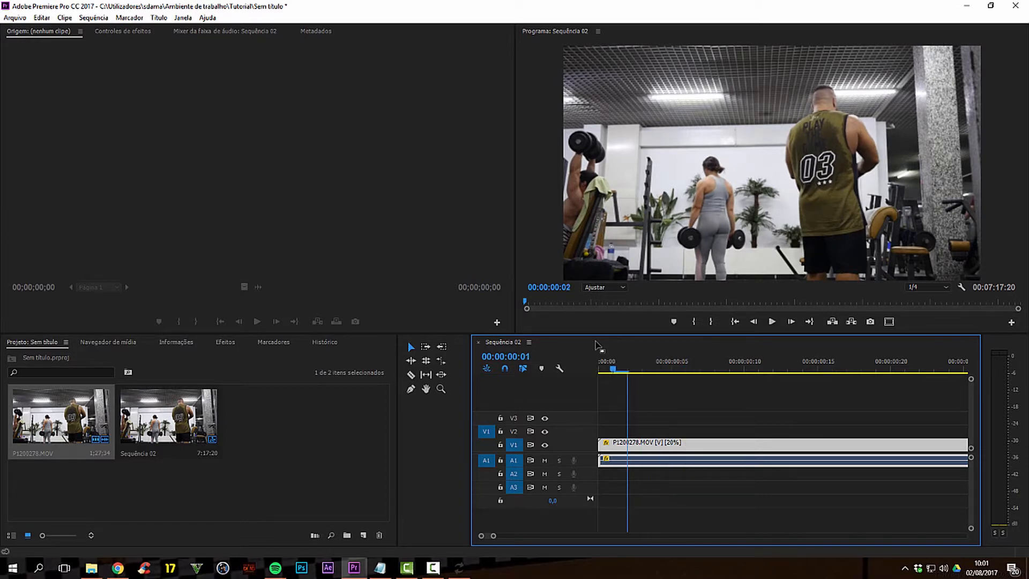
{"action": "key", "text": "Right"}
{"action": "key", "text": "Right"}
{"action": "key", "text": "Right"}
{"action": "key", "text": "Right"}
{"action": "key", "text": "Right"}
{"action": "key", "text": "Right"}
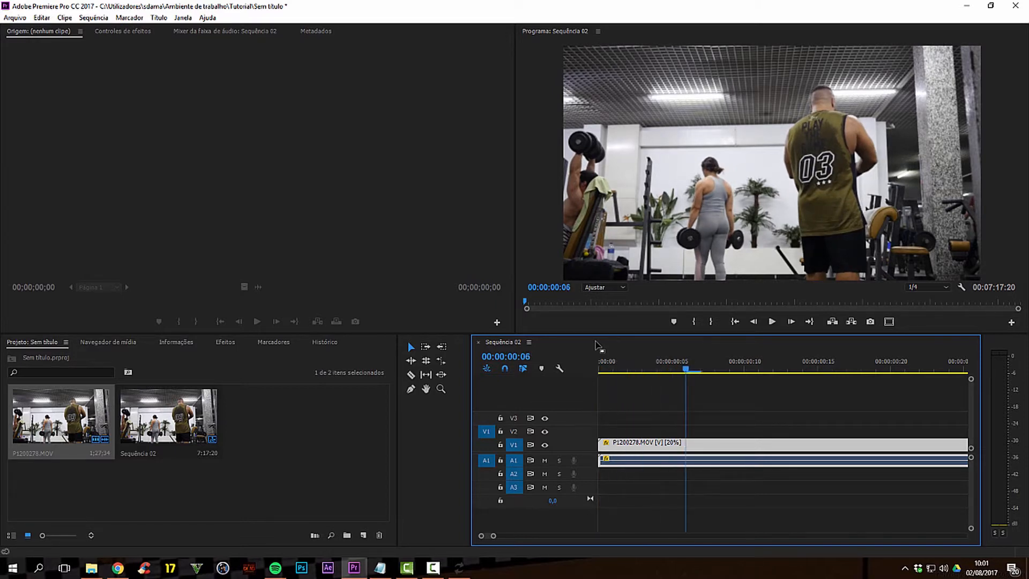
{"action": "key", "text": "Left"}
{"action": "key", "text": "Left"}
{"action": "key", "text": "Left"}
{"action": "key", "text": "Right"}
{"action": "key", "text": "Right"}
{"action": "key", "text": "Right"}
{"action": "key", "text": "Right"}
{"action": "key", "text": "Right"}
{"action": "key", "text": "Right"}
{"action": "key", "text": "Right"}
{"action": "key", "text": "Right"}
{"action": "key", "text": "Right"}
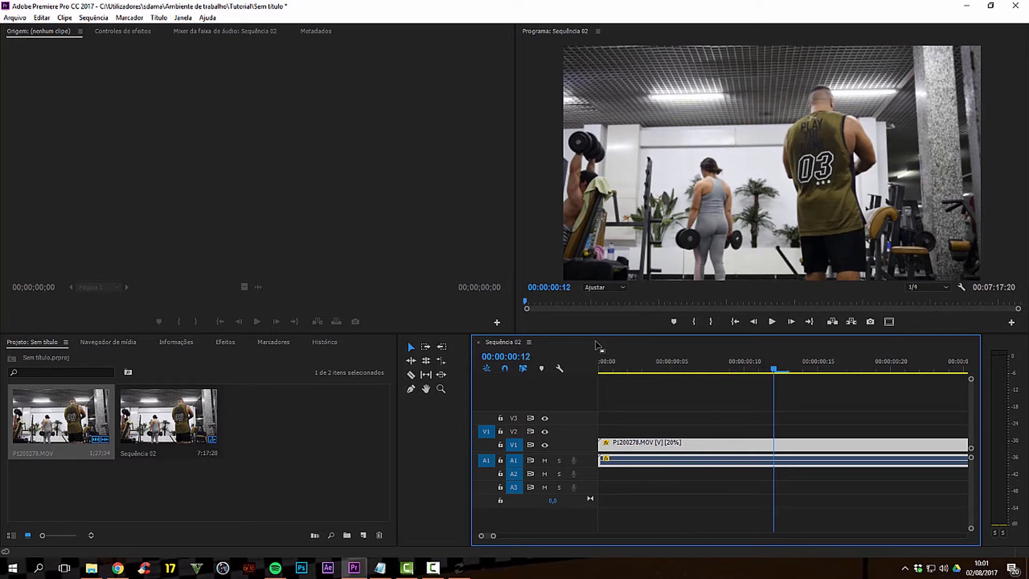
{"action": "key", "text": "Left"}
{"action": "key", "text": "Left"}
{"action": "key", "text": "Left"}
{"action": "key", "text": "Left"}
{"action": "key", "text": "Left"}
{"action": "key", "text": "Left"}
{"action": "key", "text": "Left"}
{"action": "key", "text": "Left"}
{"action": "key", "text": "Left"}
{"action": "key", "text": "Left"}
{"action": "key", "text": "Left"}
{"action": "key", "text": "Left"}
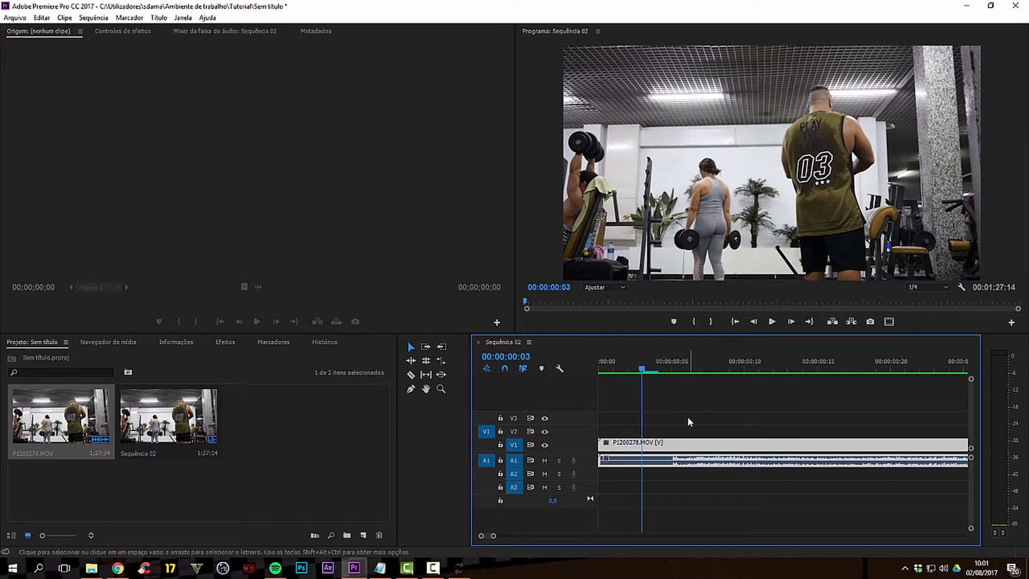
- Set the timeline clip's speed to 60%
{"action": "right_click", "coordinate": [715, 449]}
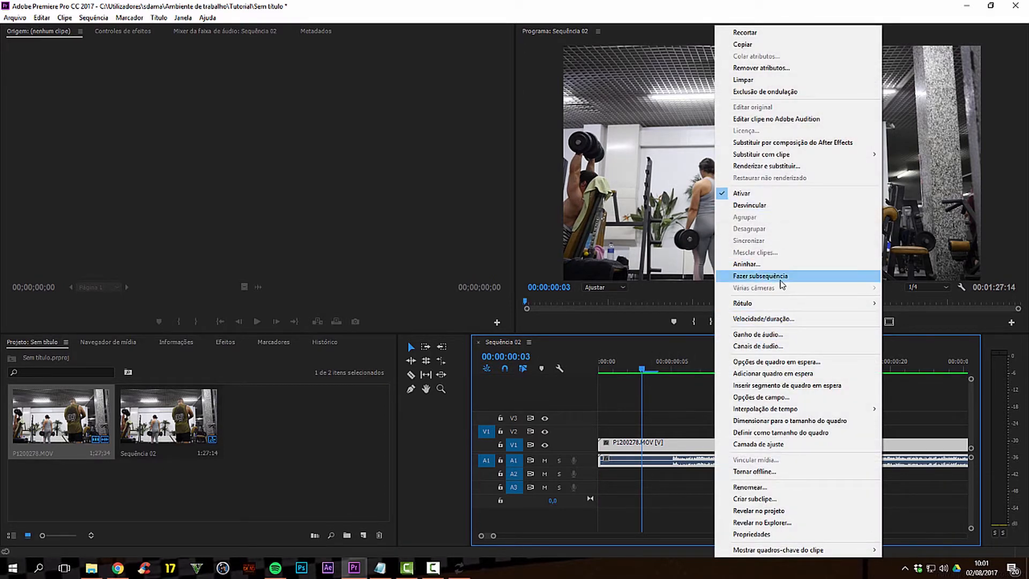
{"action": "left_click", "coordinate": [788, 324]}
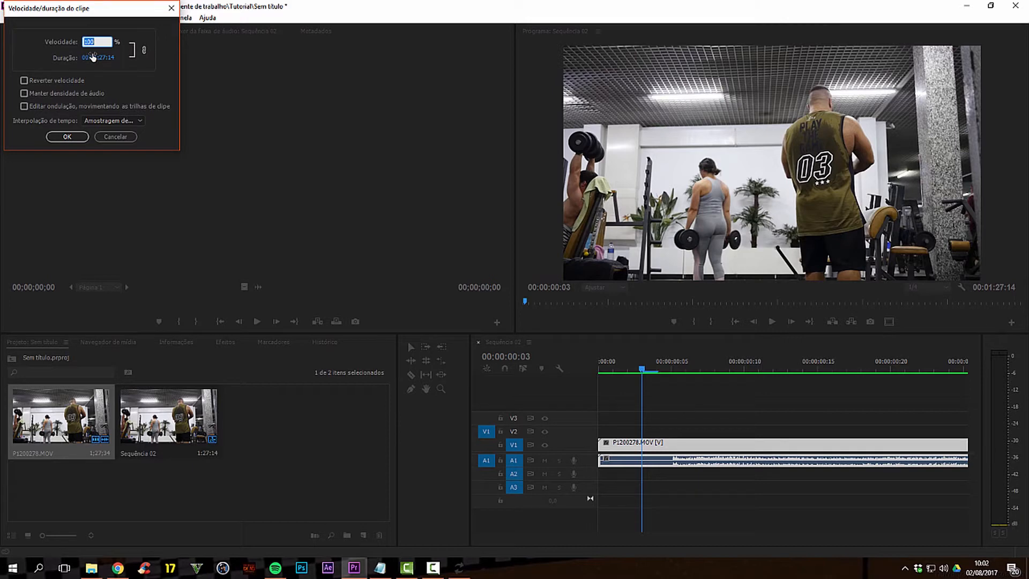
{"action": "type", "text": "60"}
{"action": "key", "text": "Return"}
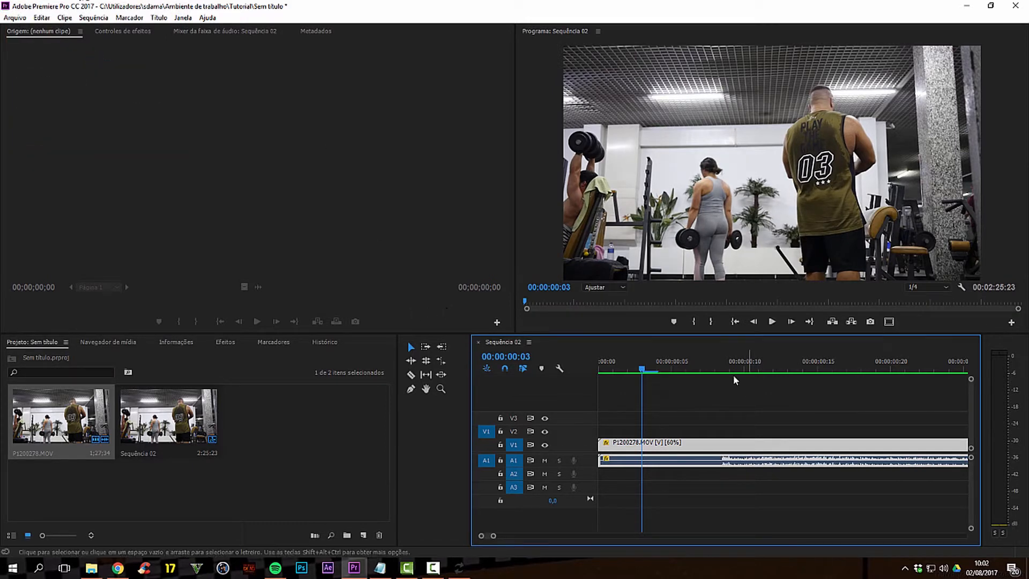
- Step forward frame by frame from the sequence start to examine the motion at 60% speed
{"action": "left_click_drag", "start_coordinate": [647, 367], "coordinate": [523, 368]}
{"action": "key", "text": "Right"}
{"action": "key", "text": "Right"}
{"action": "key", "text": "Right"}
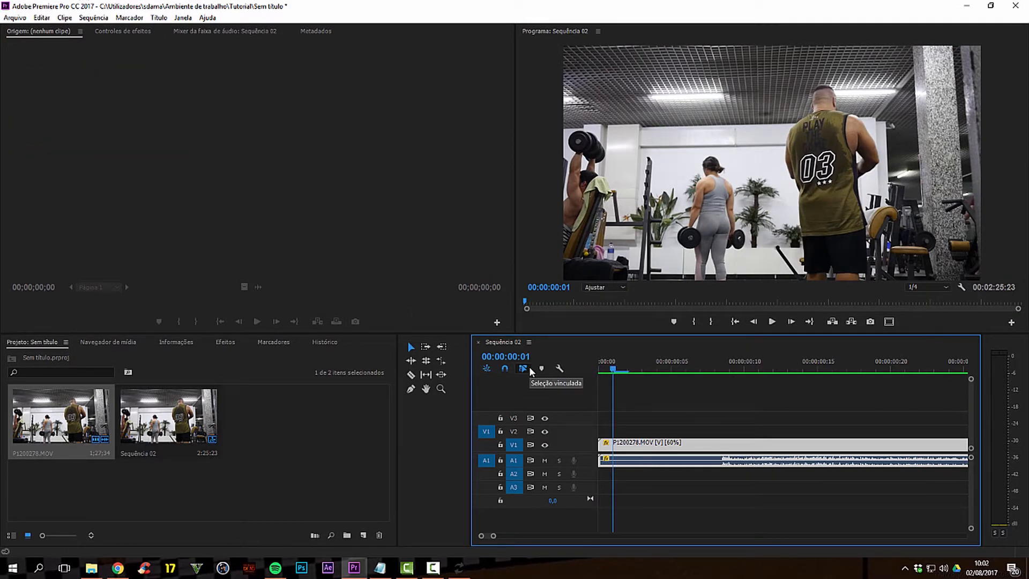
{"action": "key", "text": "Right"}
{"action": "key", "text": "Right"}
{"action": "key", "text": "Right"}
{"action": "key", "text": "Right"}
{"action": "key", "text": "Right"}
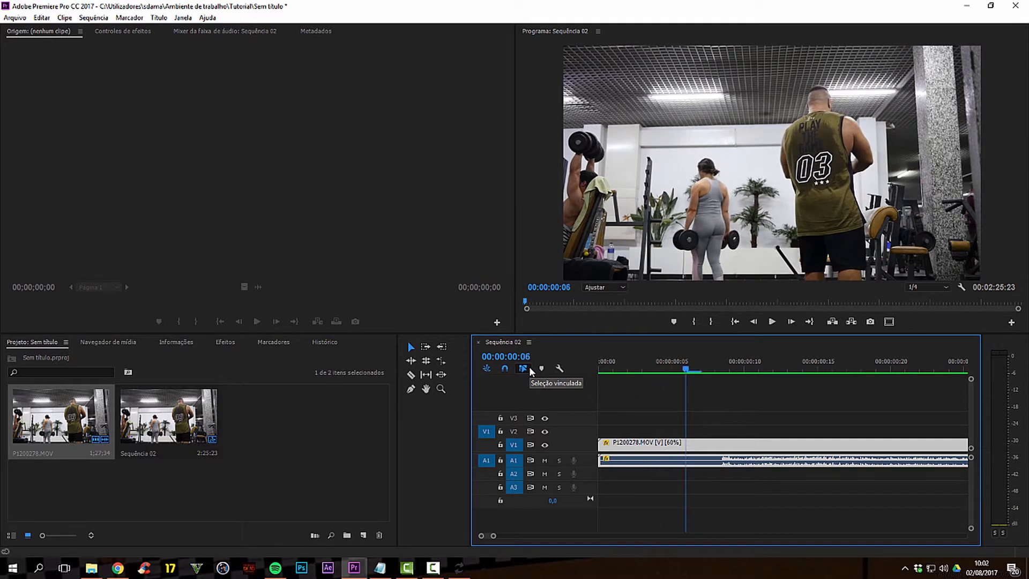
- Continue forward one frame at a time from frame 6 to about frame 24, examining the clip's motion at 60% speed
{"action": "key", "text": "Right"}
{"action": "key", "text": "Right"}
{"action": "key", "text": "Right"}
{"action": "key", "text": "Right"}
{"action": "key", "text": "Right"}
{"action": "key", "text": "Right"}
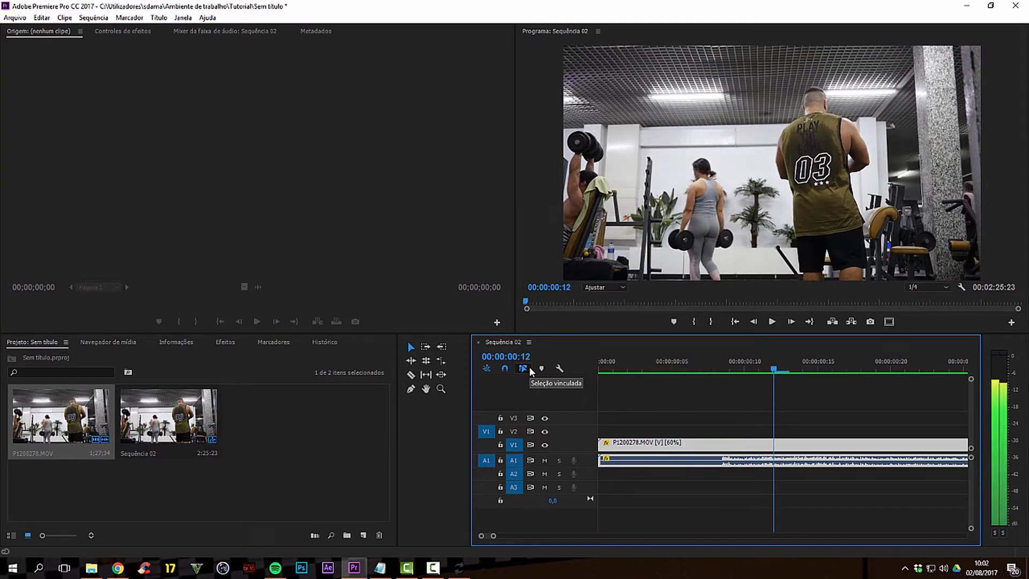
{"action": "key", "text": "Right"}
{"action": "key", "text": "Right"}
{"action": "key", "text": "Right"}
{"action": "key", "text": "Right"}
{"action": "key", "text": "Right"}
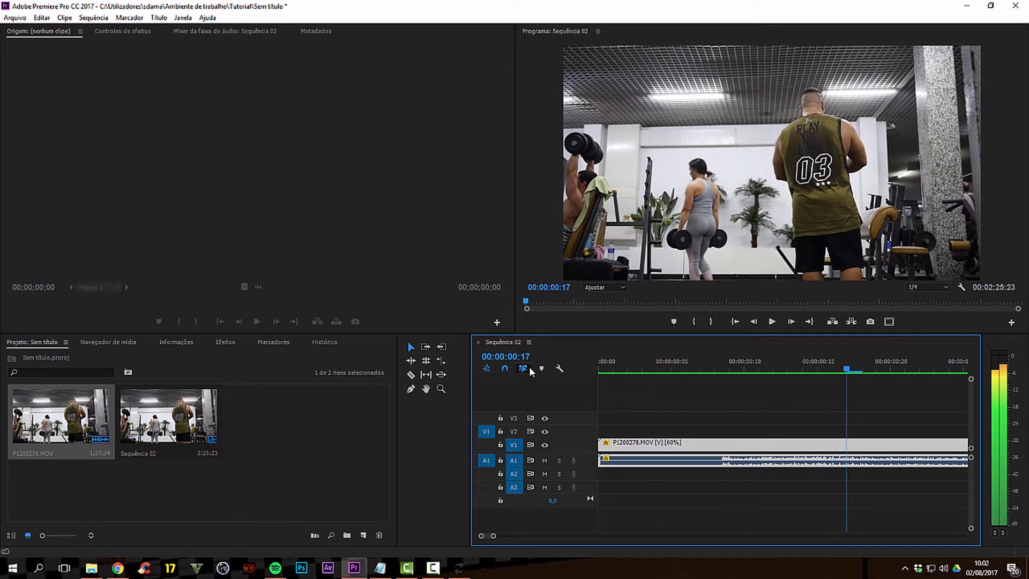
{"action": "key", "text": "Right"}
{"action": "key", "text": "Right"}
{"action": "key", "text": "Right"}
{"action": "key", "text": "Right"}
{"action": "key", "text": "Right"}
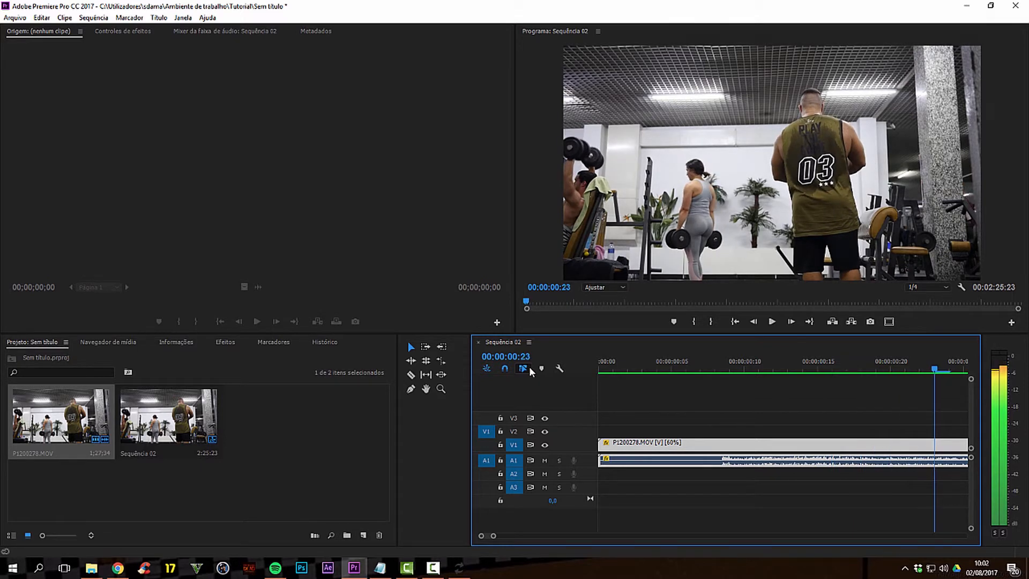
- Play the 60% speed clip backward and forward in the sequence's first seconds, and stop playback at 00:00:01:18
{"action": "key", "text": "j"}
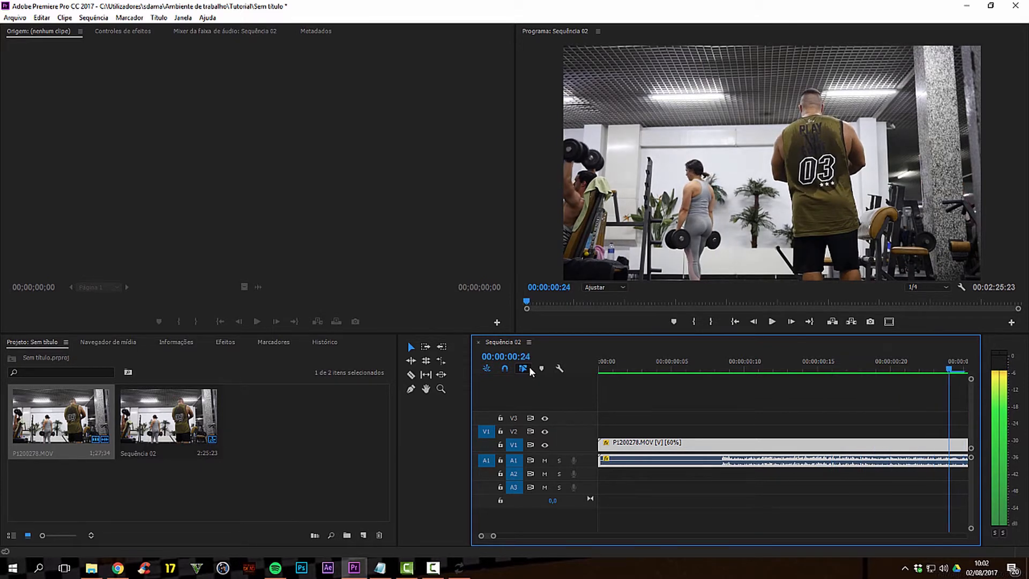
{"action": "key", "text": "l"}
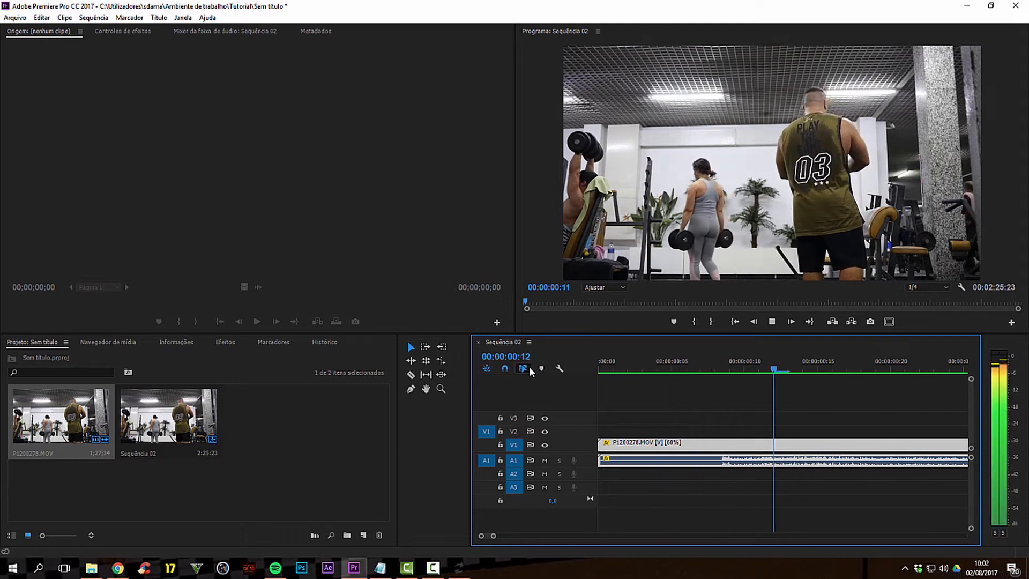
{"action": "key", "text": "k"}
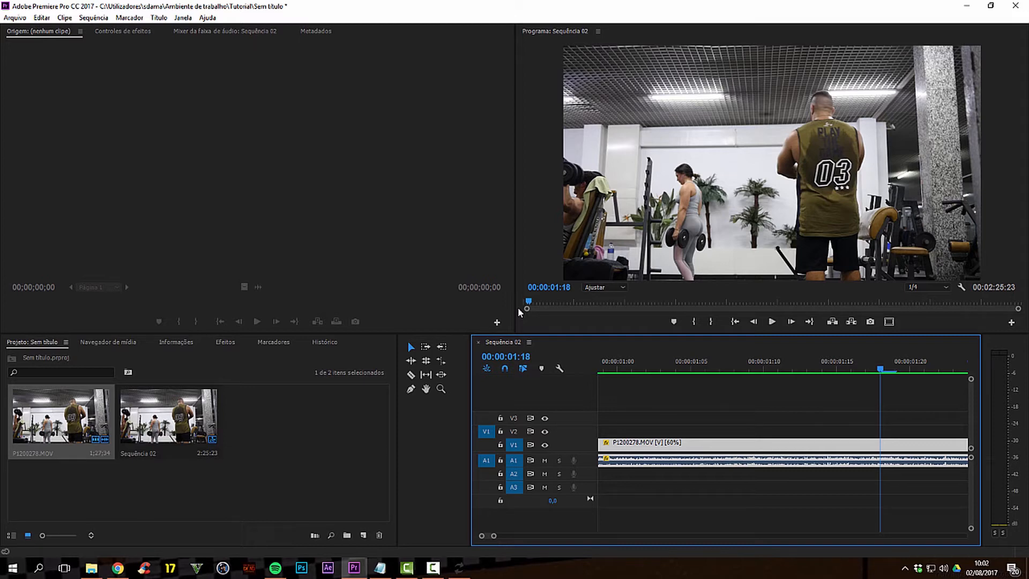
- Set the timeline clip's time interpolation to frame blending (Mesclagem de quadros) and preview the sequence from its start
{"action": "key", "text": "backslash"}
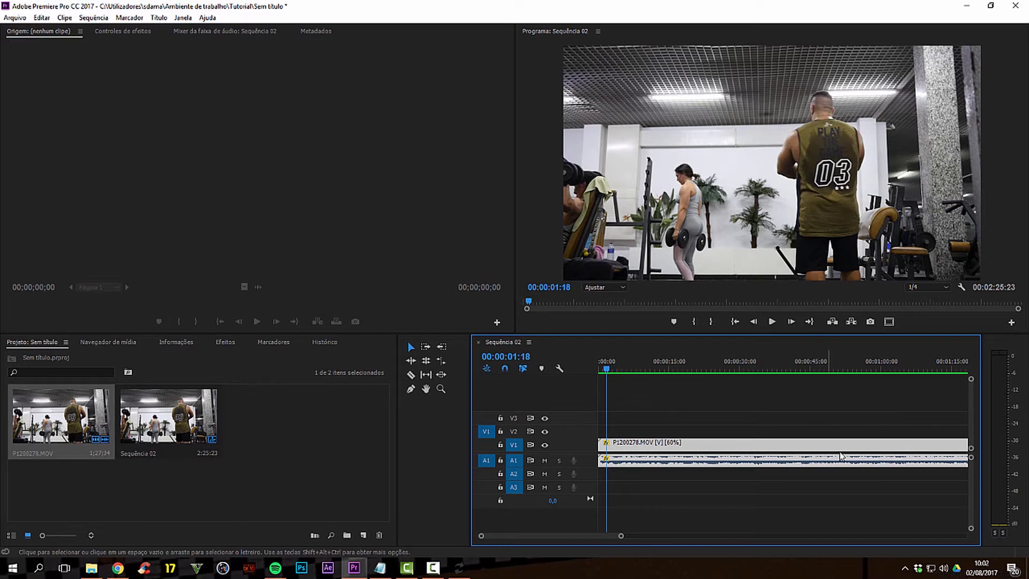
{"action": "left_click", "coordinate": [749, 444]}
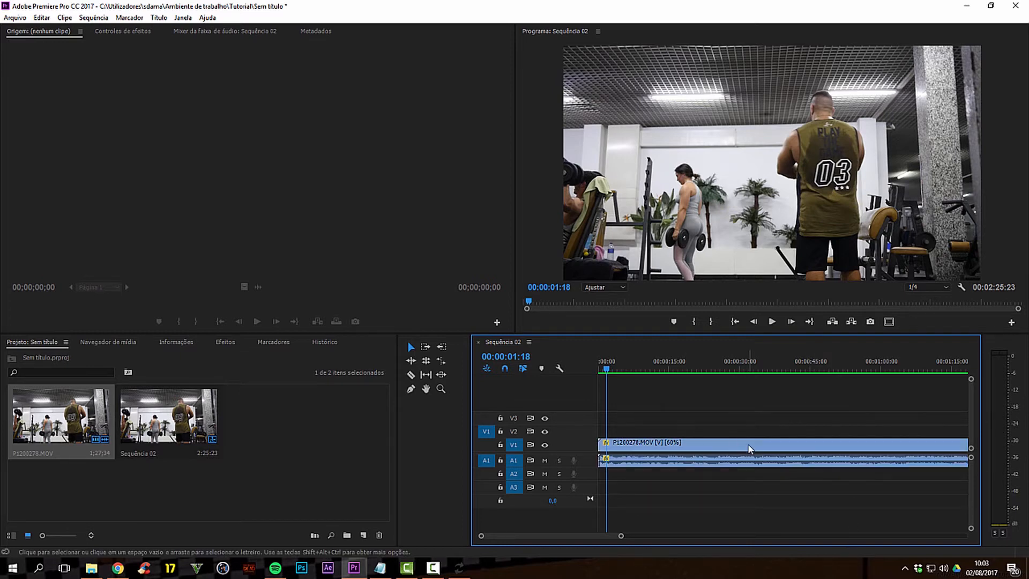
{"action": "right_click", "coordinate": [750, 445]}
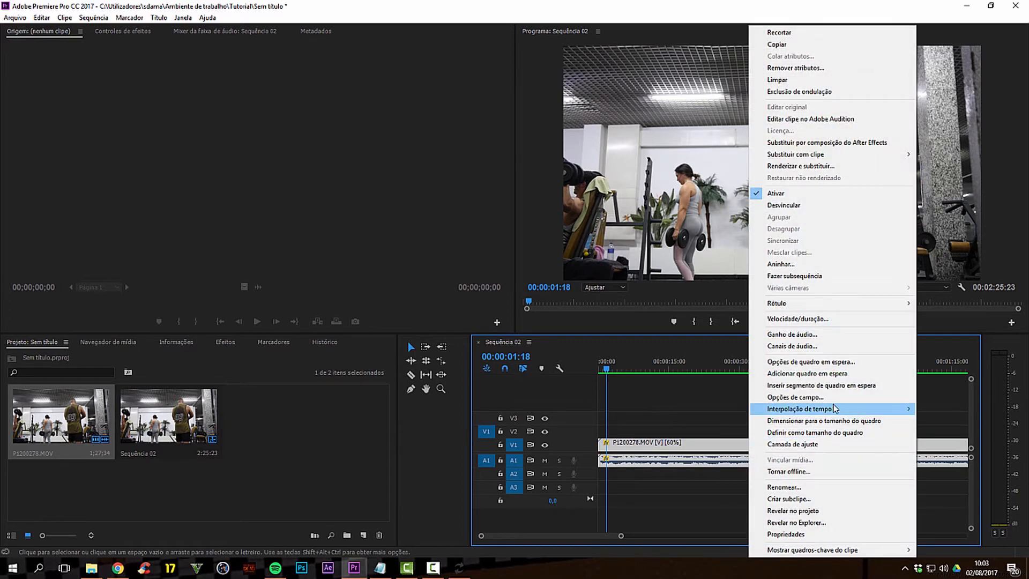
{"action": "mouse_move", "coordinate": [834, 410]}
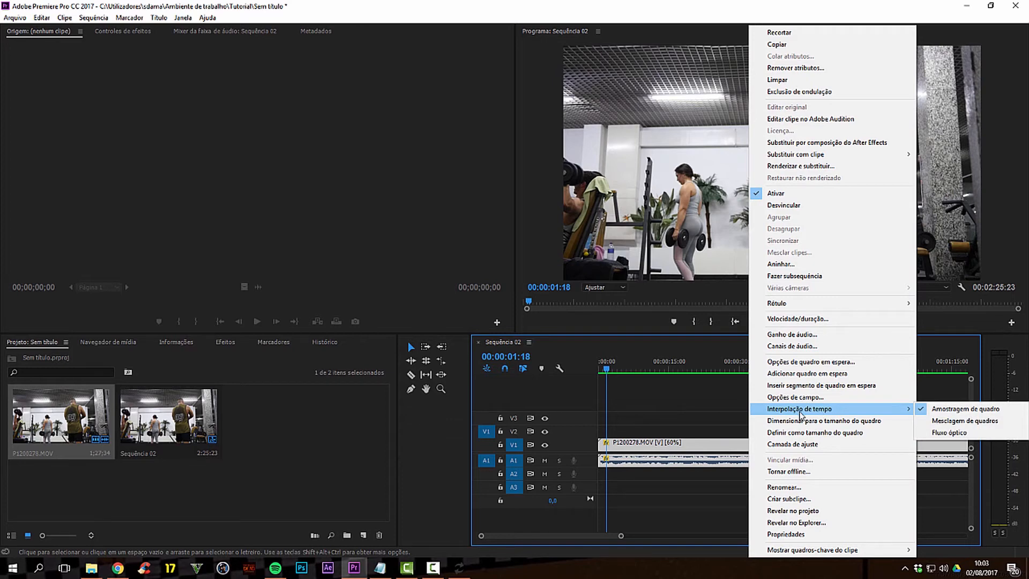
{"action": "left_click", "coordinate": [963, 421]}
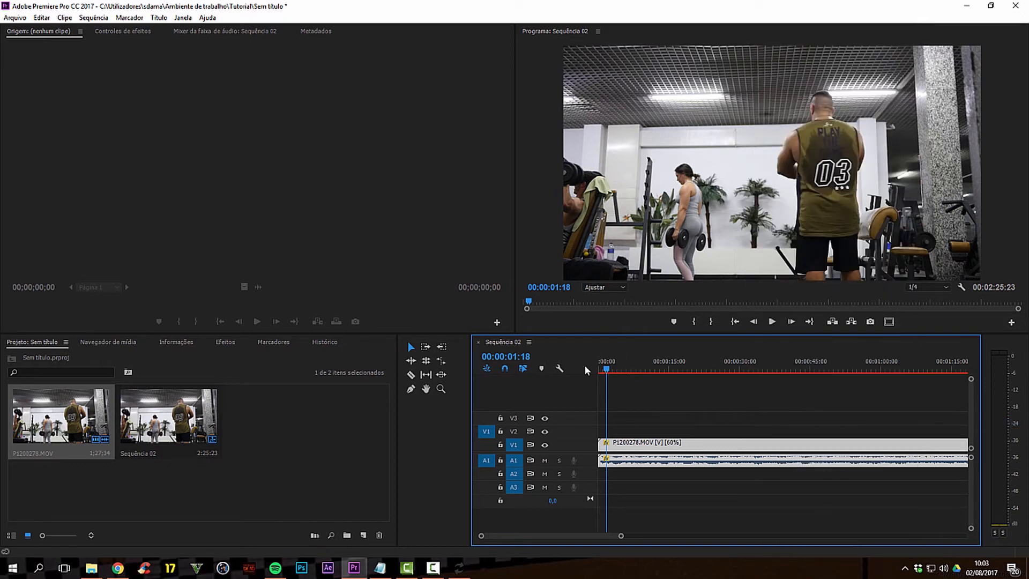
{"action": "left_click_drag", "start_coordinate": [612, 369], "coordinate": [598, 369]}
{"action": "key", "text": "space"}
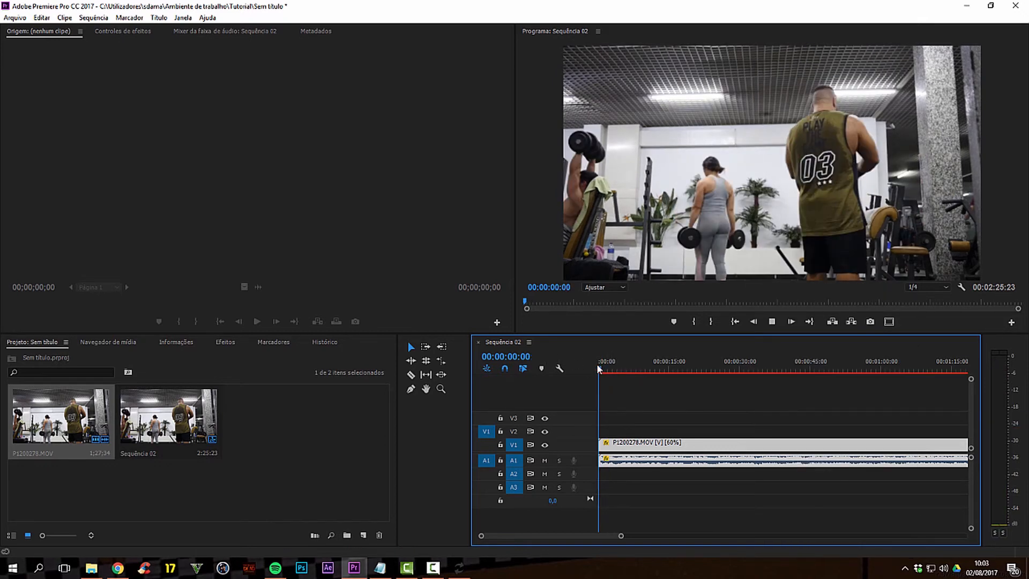